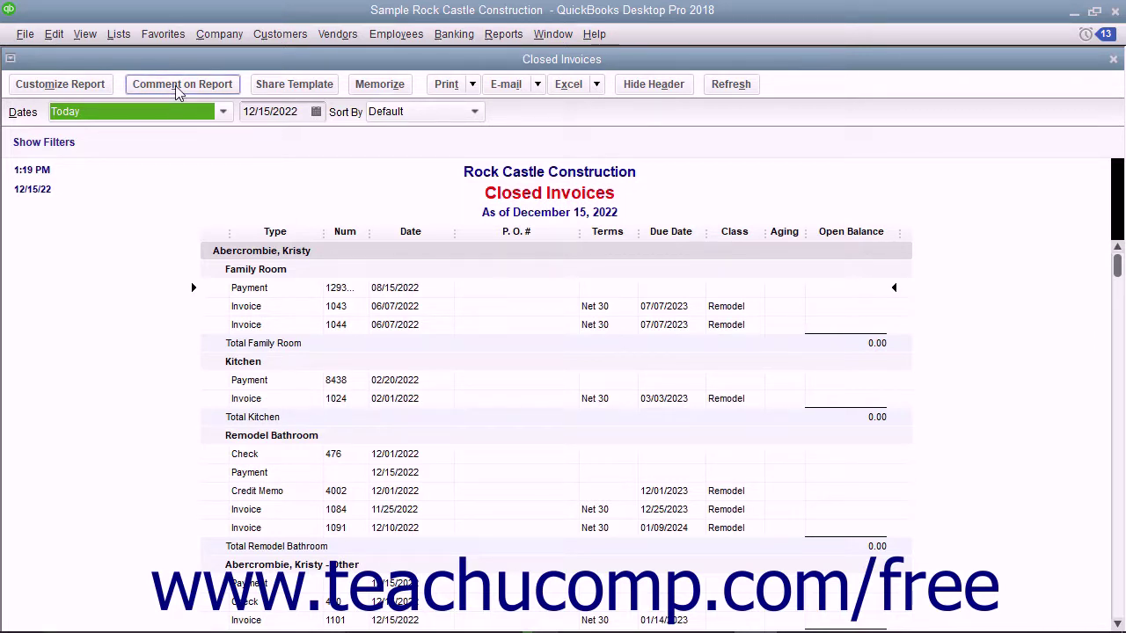
# Start commenting on the Closed Invoices report and save "Find the hard copy of this invoice." on the first Family Room invoice's number.
pyautogui.click(181, 84)
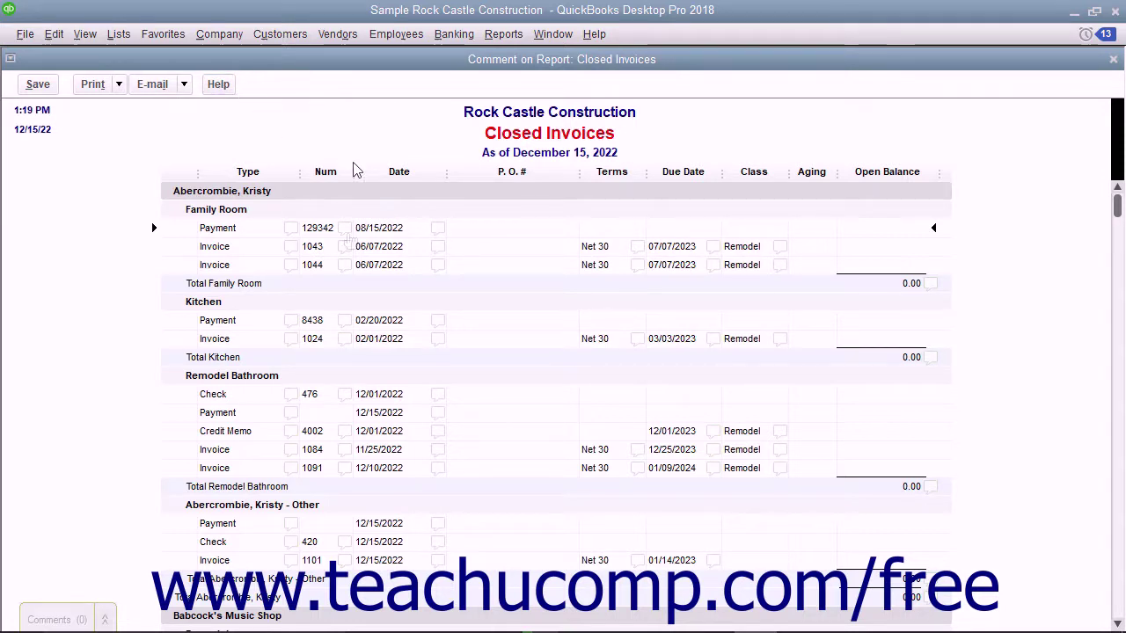
pyautogui.click(349, 251)
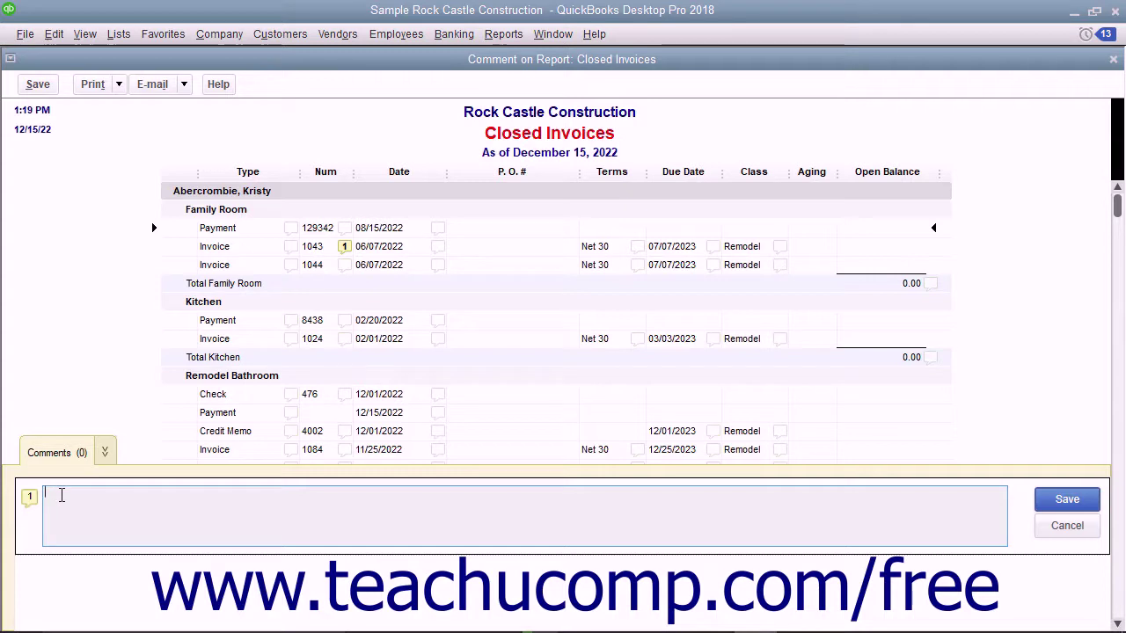
pyautogui.write('Find the hard copy of this invoice.')
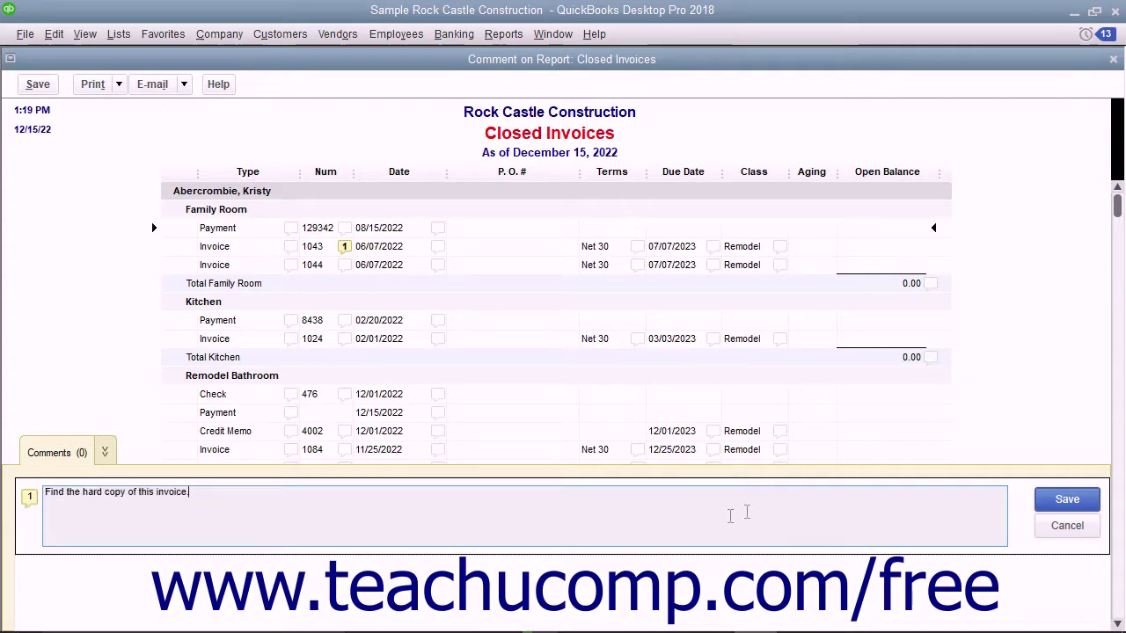
pyautogui.click(1065, 500)
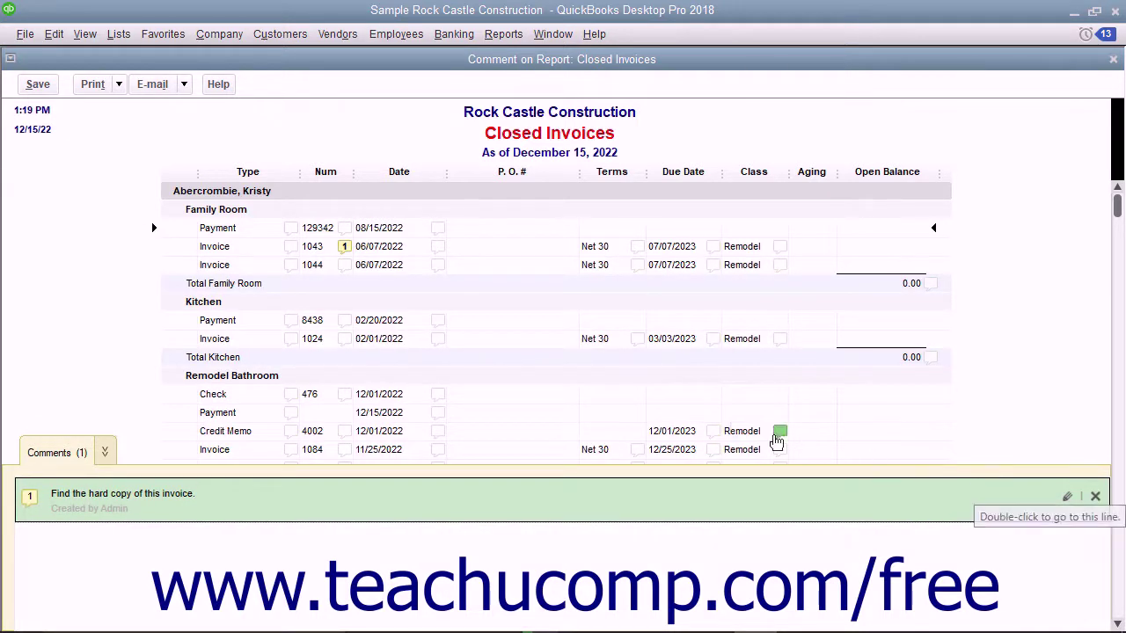
# Add and save the comment "Also locate the hard copy of this invoice, too." on the second Family Room invoice's number.
pyautogui.click(344, 265)
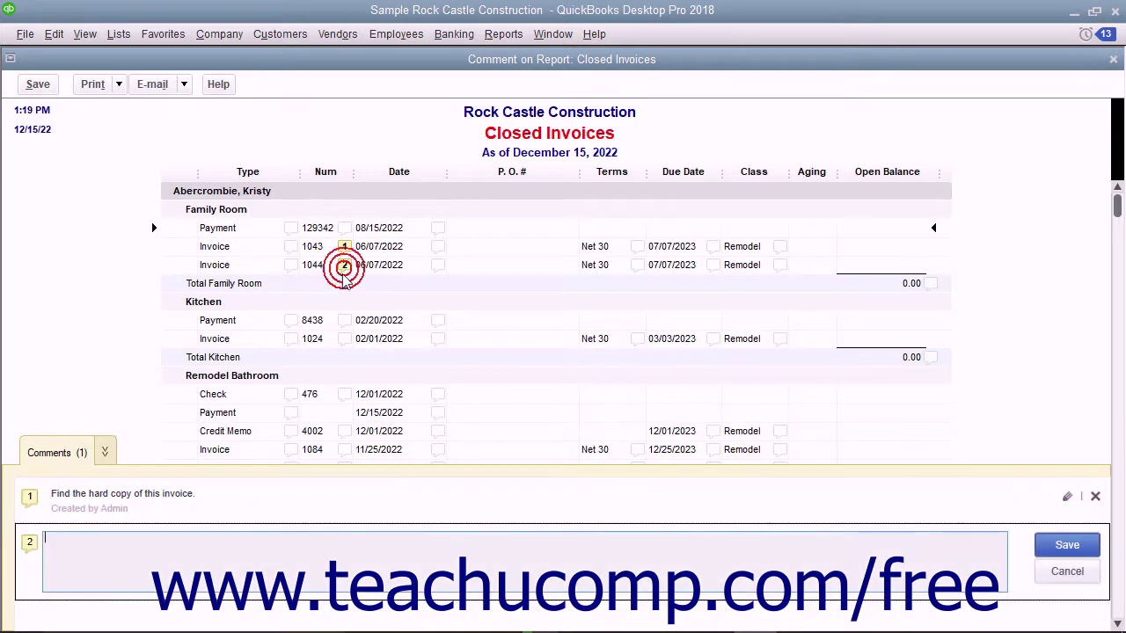
pyautogui.write('Also locate the hard copy of this invoice, too.')
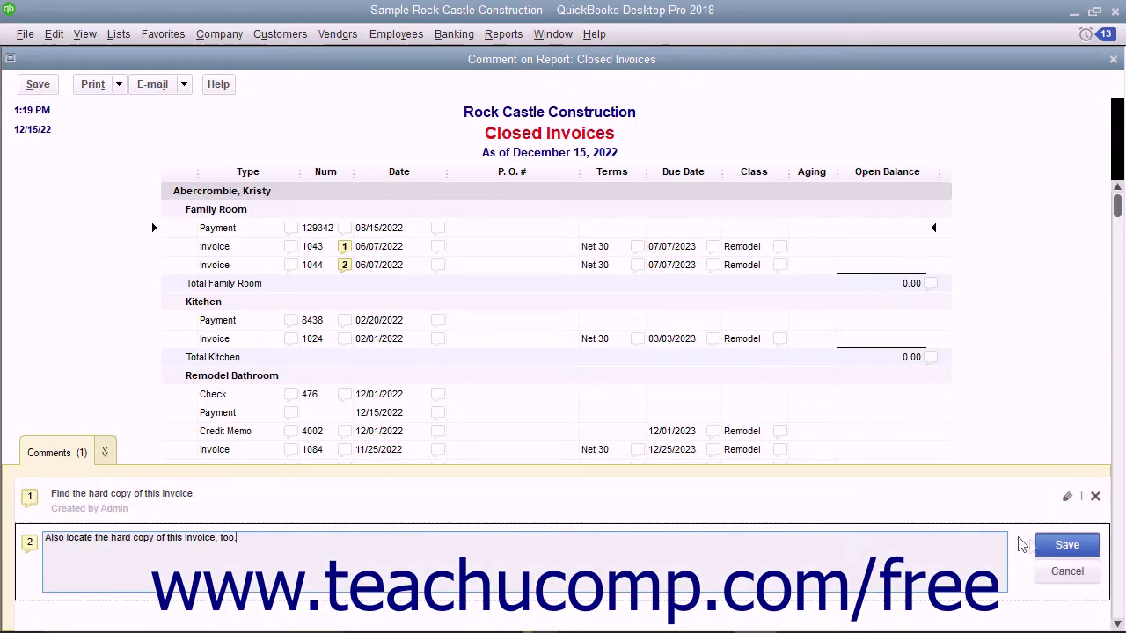
pyautogui.click(1064, 545)
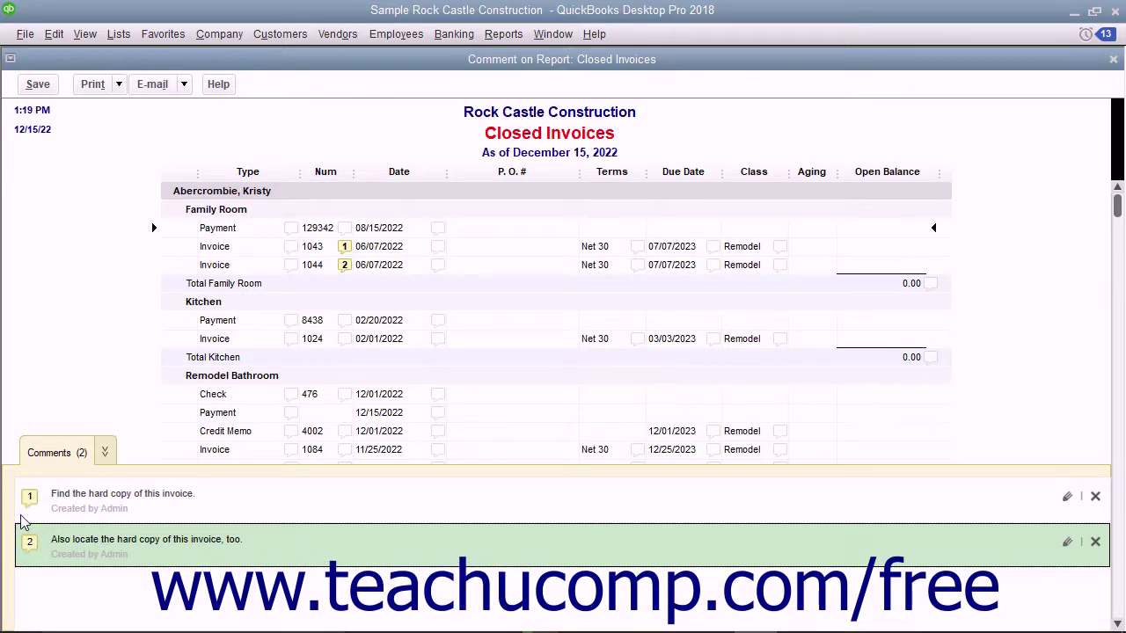
# Append "I cannot find it in the files in the main desk drawer." to the second comment and save it.
pyautogui.click(1068, 542)
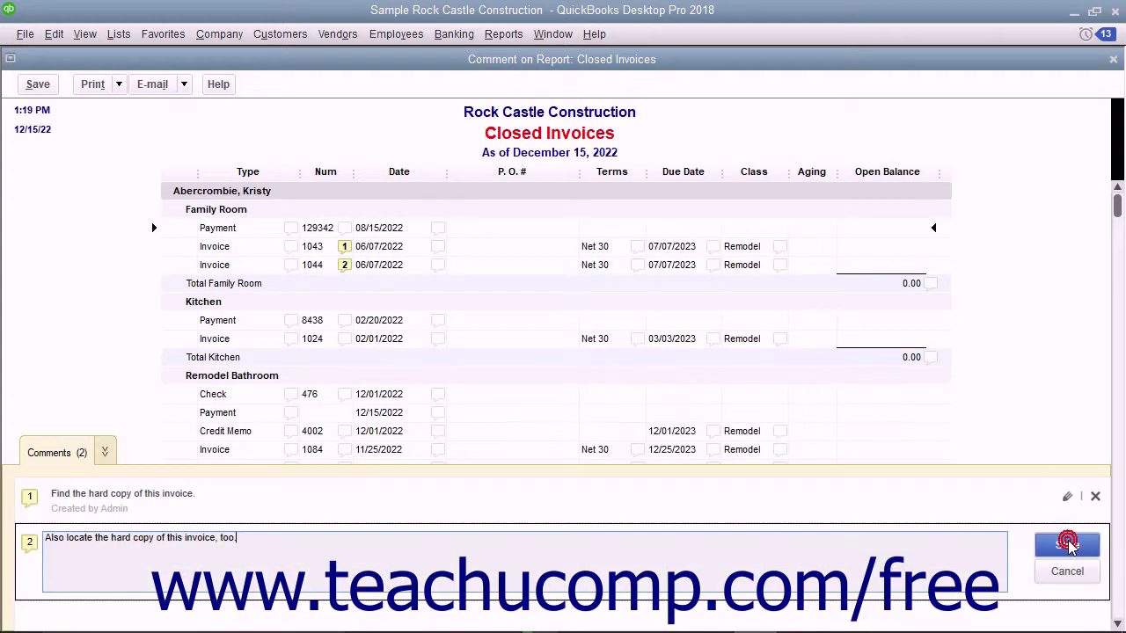
pyautogui.write('I cannot find it in the files in the main desk drawer.')
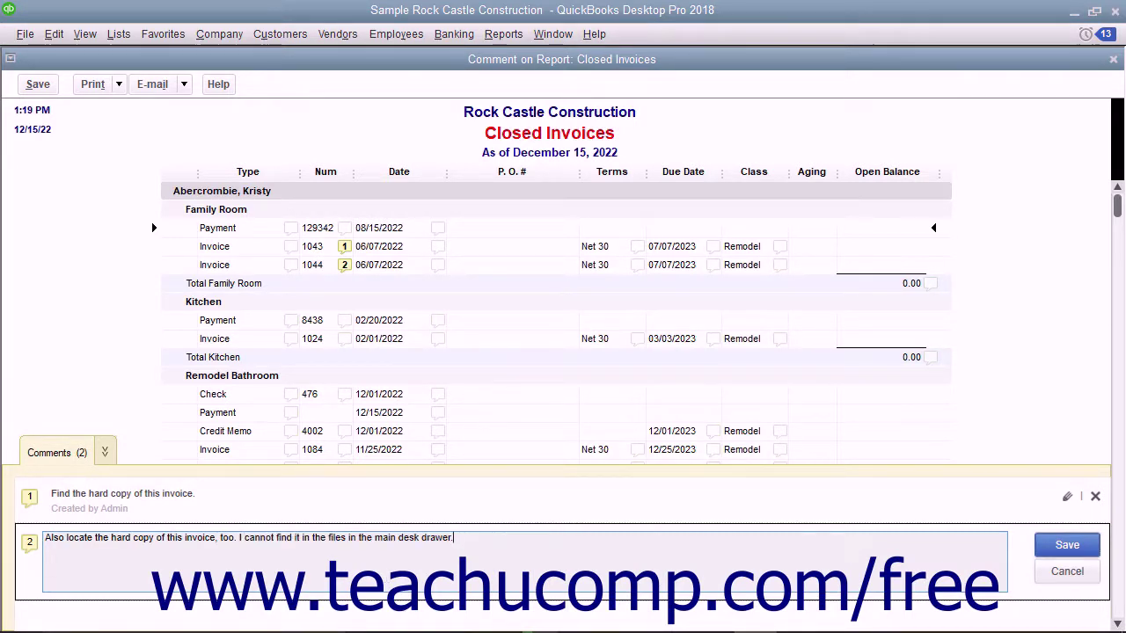
pyautogui.click(1062, 547)
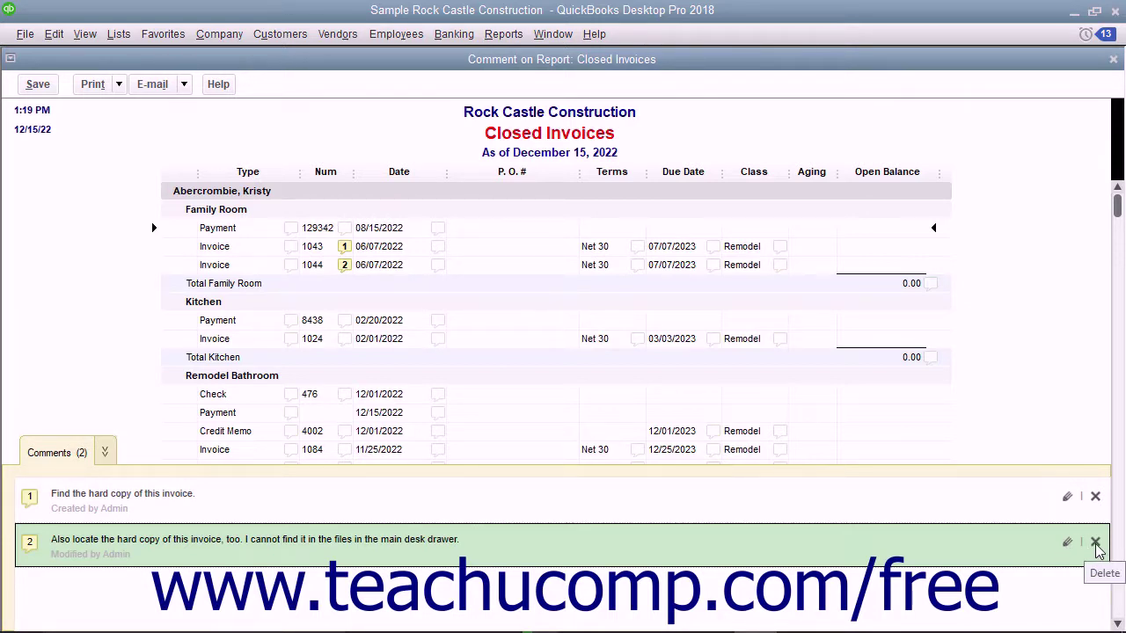
pyautogui.click(1096, 543)
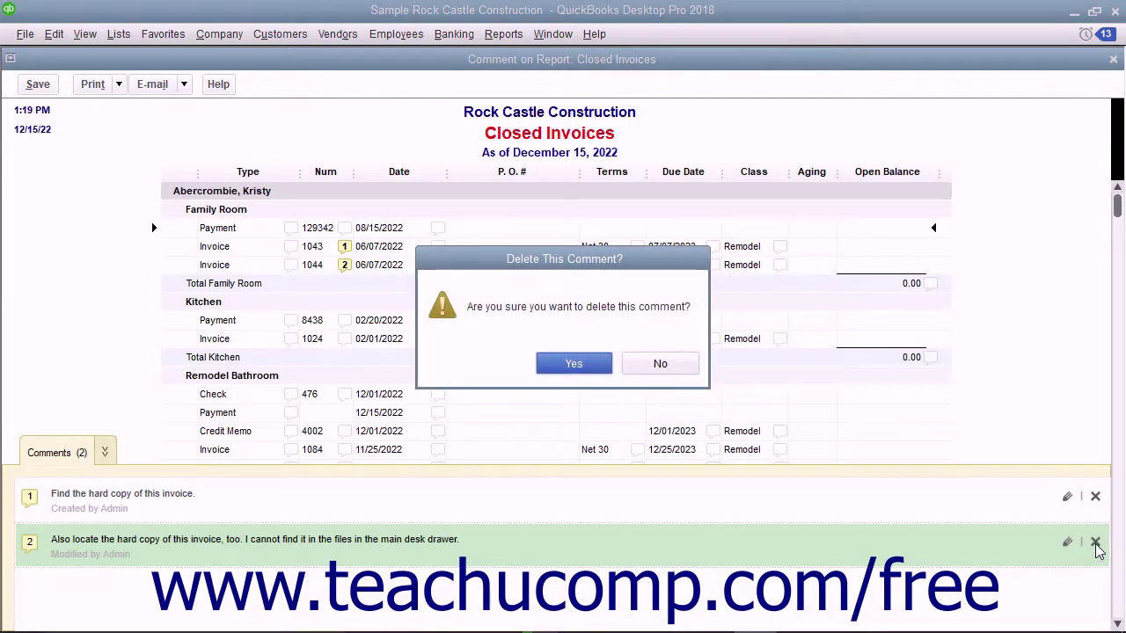
pyautogui.click(640, 370)
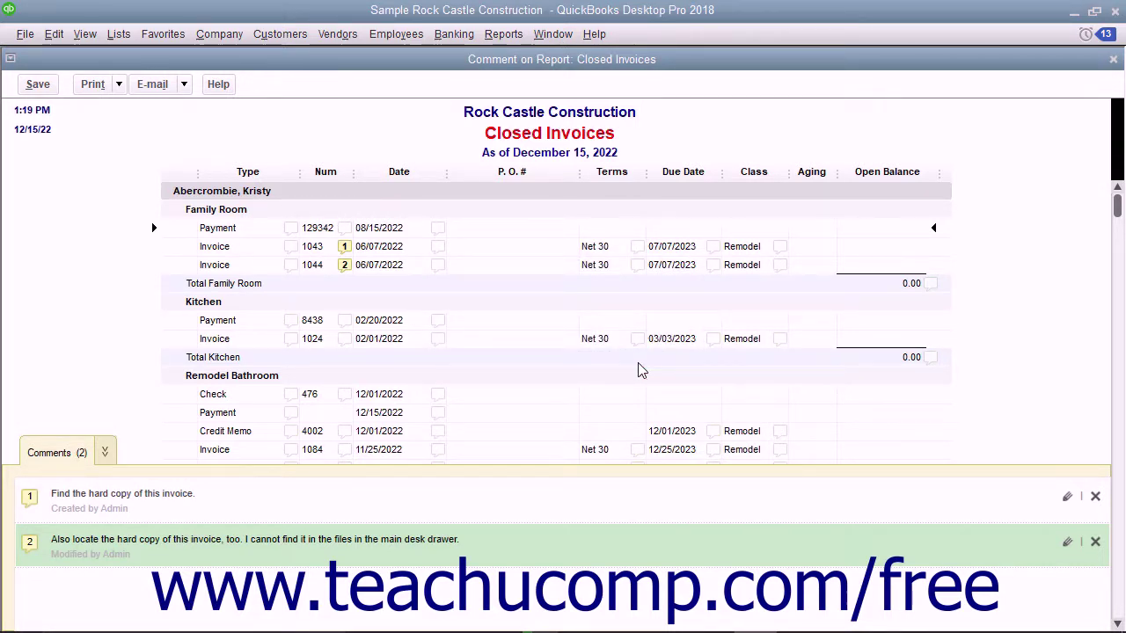
# Save the commented report under the name "Closed Invoices with Commentary".
pyautogui.click(39, 84)
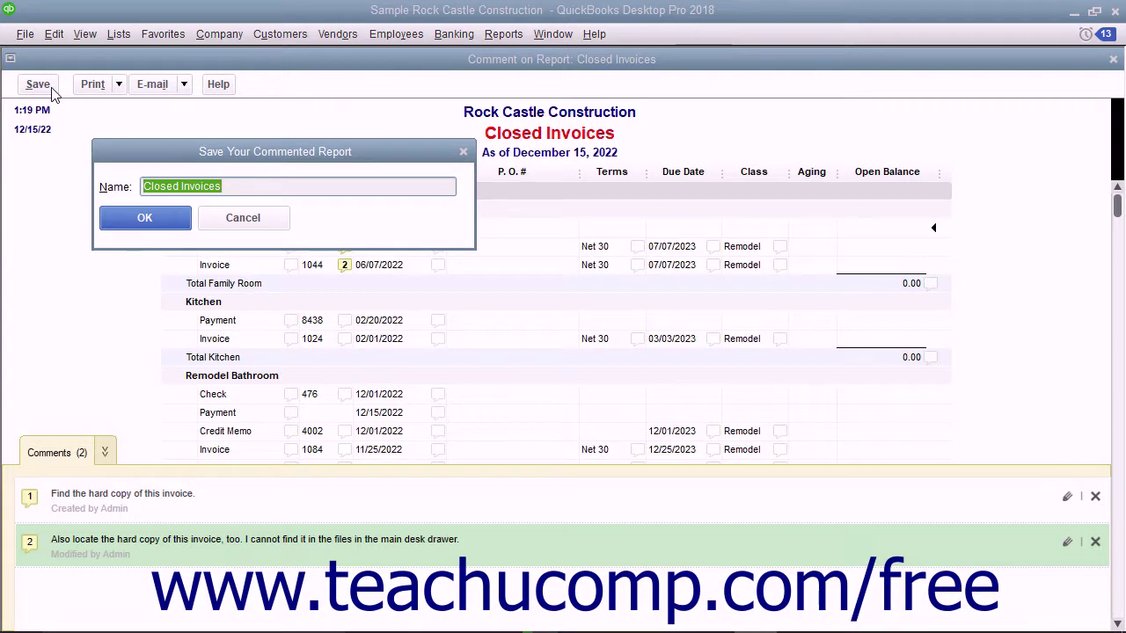
pyautogui.click(243, 187)
pyautogui.write('with Commentary')
pyautogui.click(145, 222)
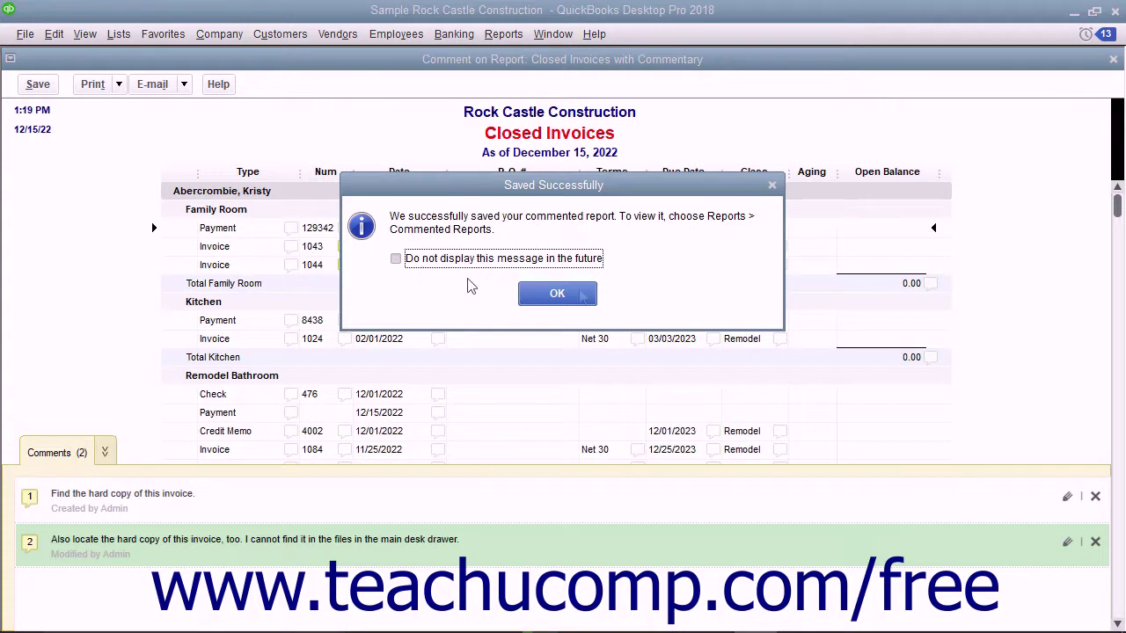
pyautogui.click(580, 296)
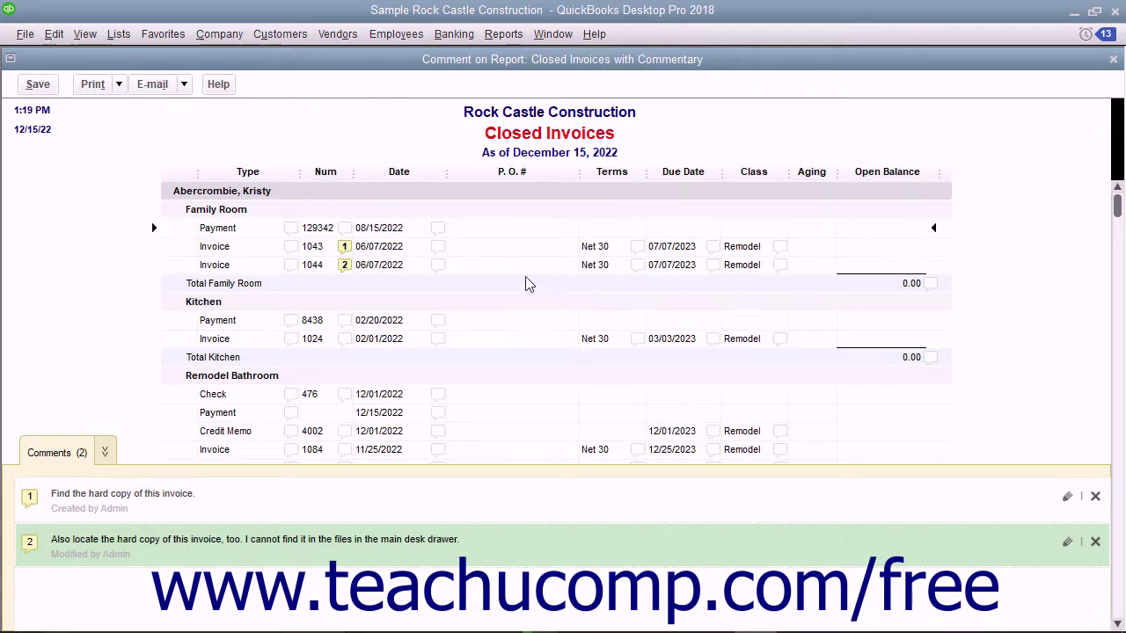
# Examine the commented report's options for printing, saving as PDF and e-mailing as PDF.
pyautogui.click(108, 88)
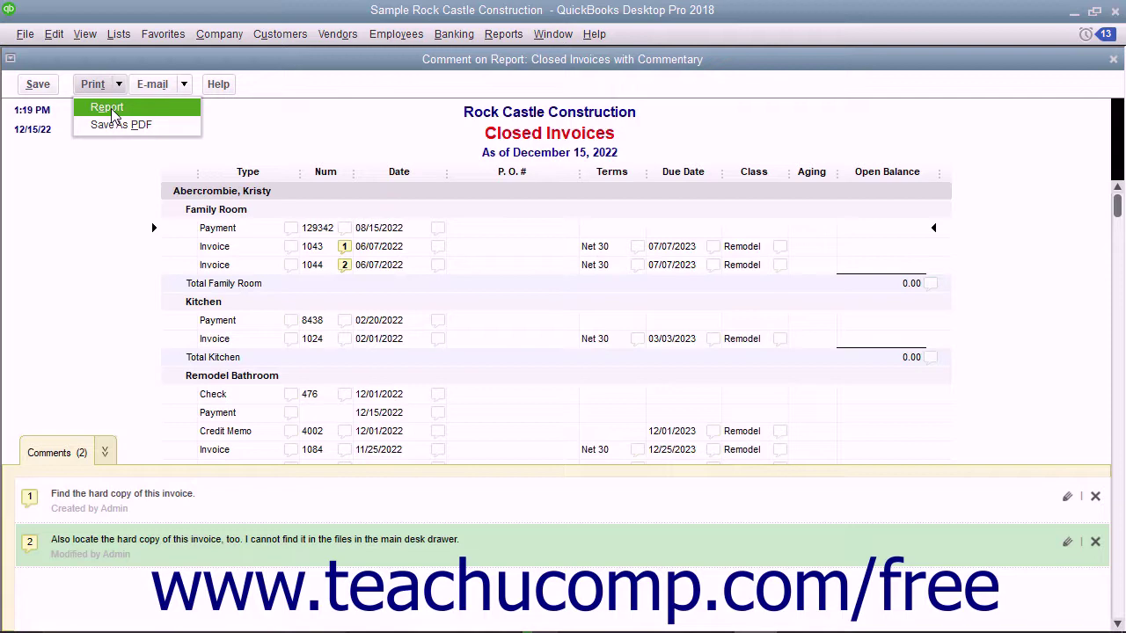
pyautogui.click(113, 114)
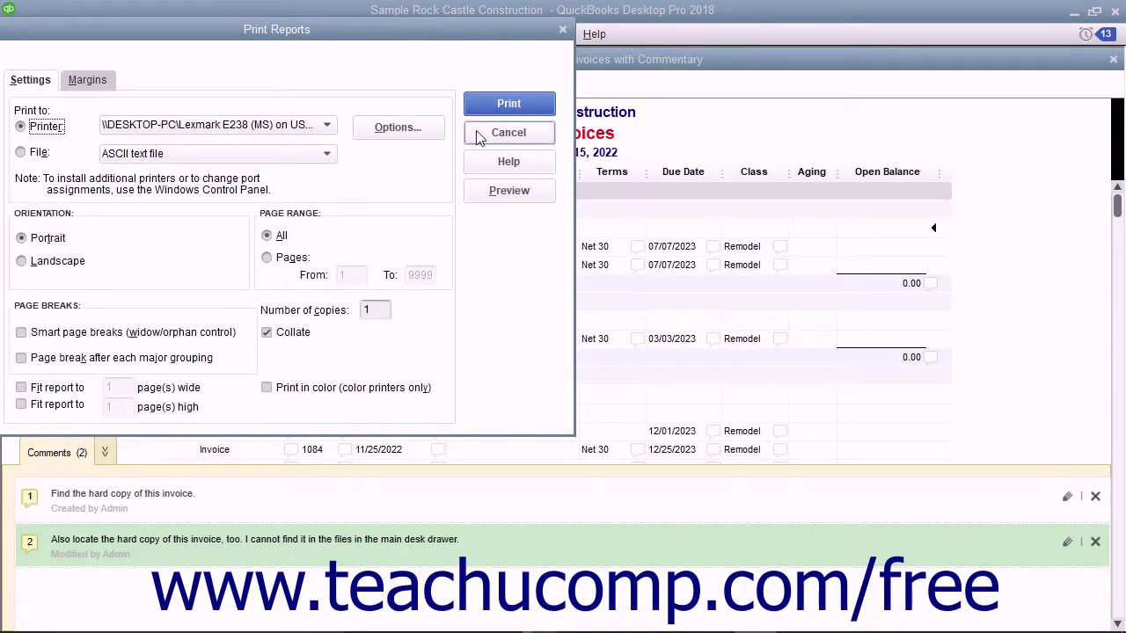
pyautogui.click(508, 132)
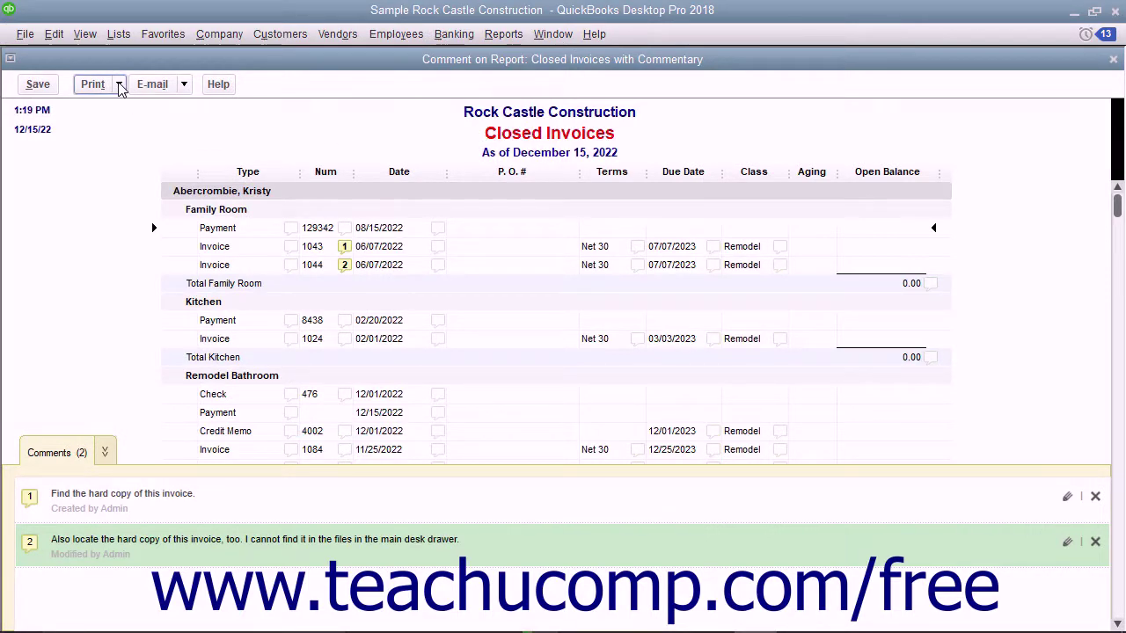
pyautogui.click(119, 84)
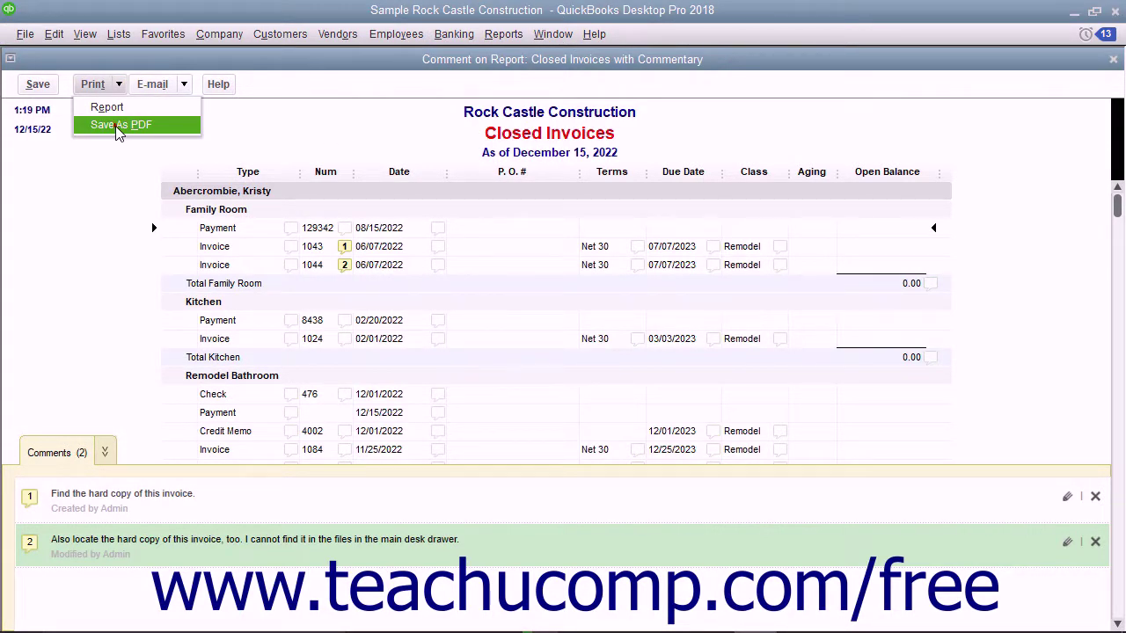
pyautogui.click(115, 126)
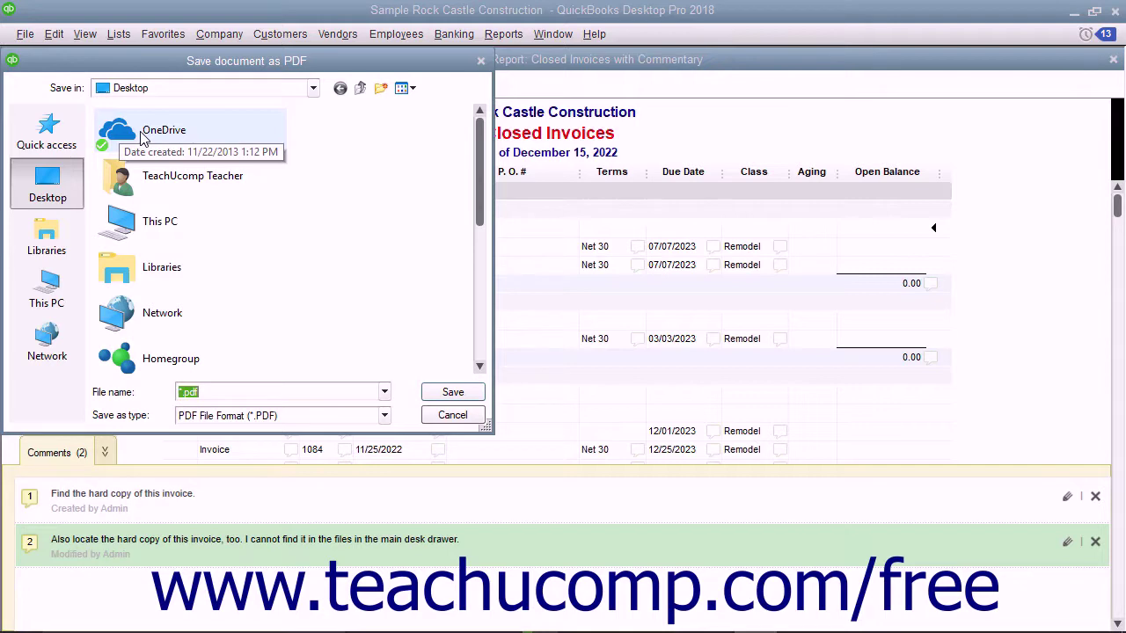
pyautogui.click(481, 60)
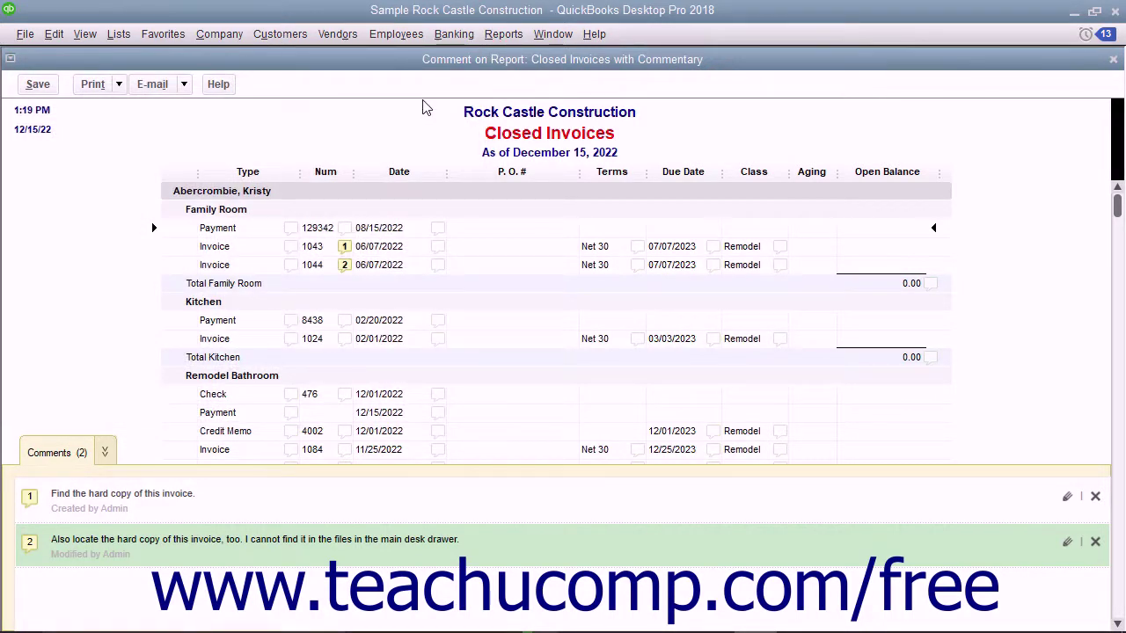
pyautogui.click(178, 84)
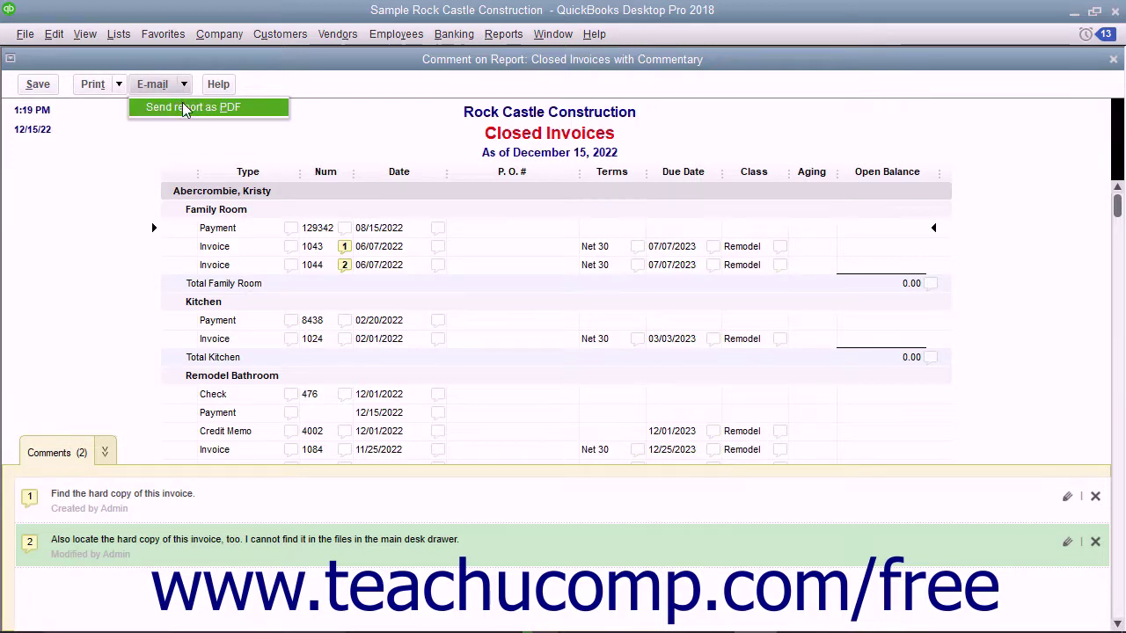
pyautogui.click(184, 106)
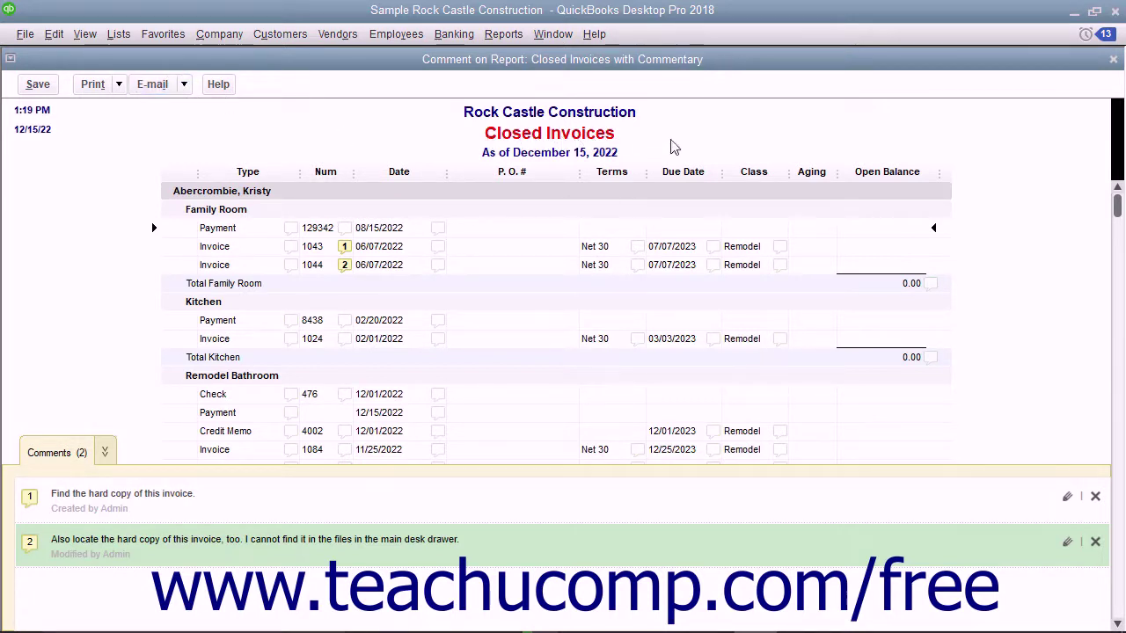
# Close the commented report and open the list of saved commented reports.
pyautogui.click(1112, 59)
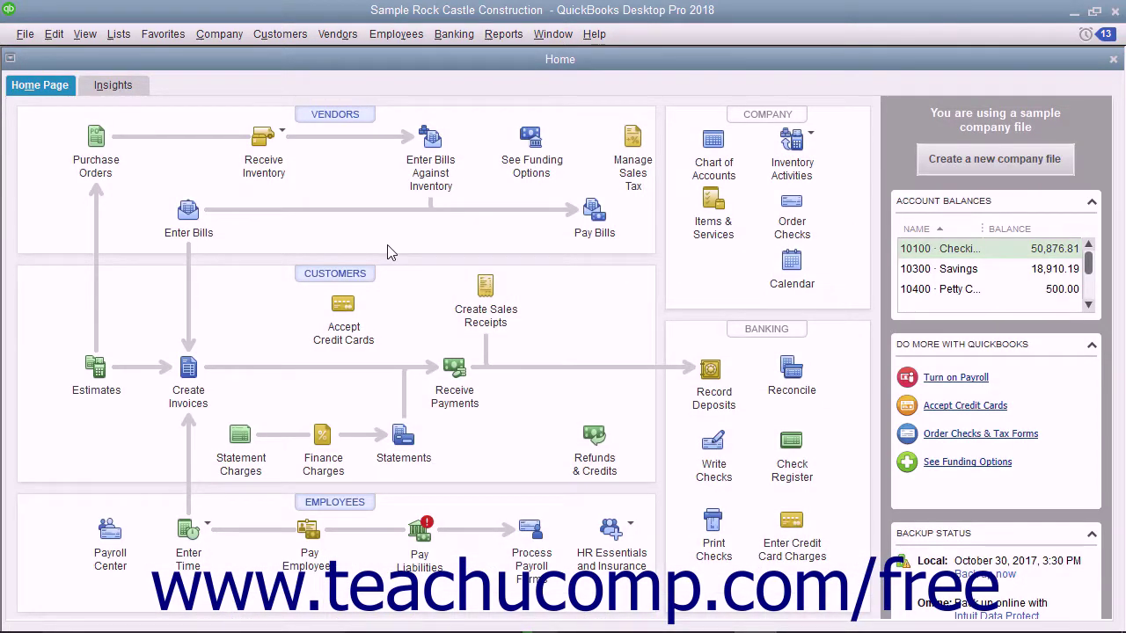
pyautogui.click(500, 37)
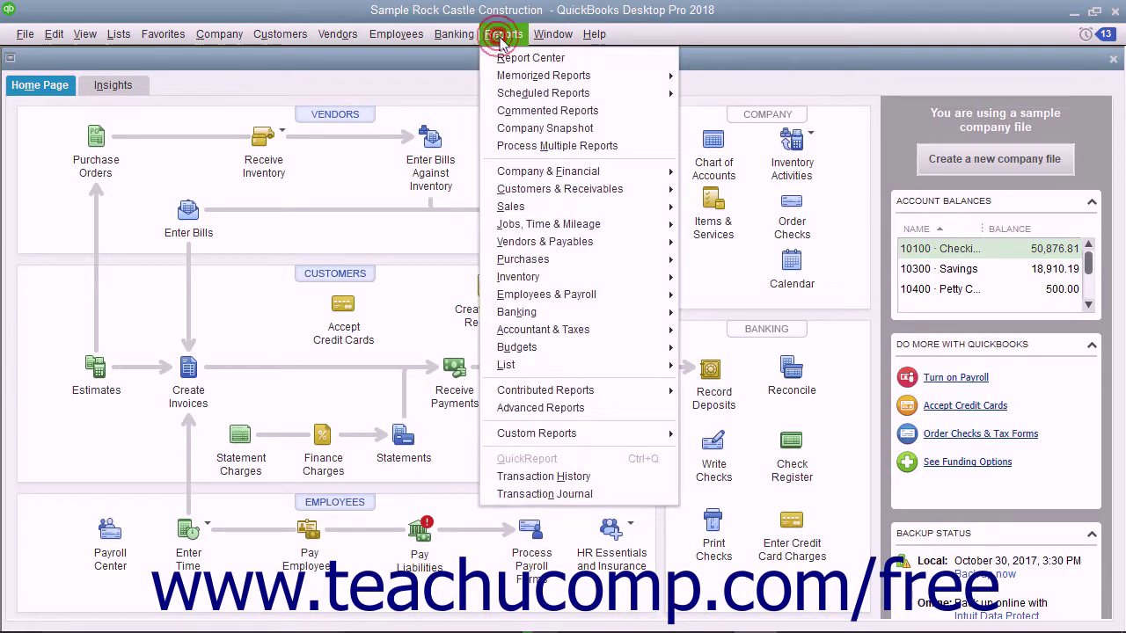
pyautogui.click(518, 110)
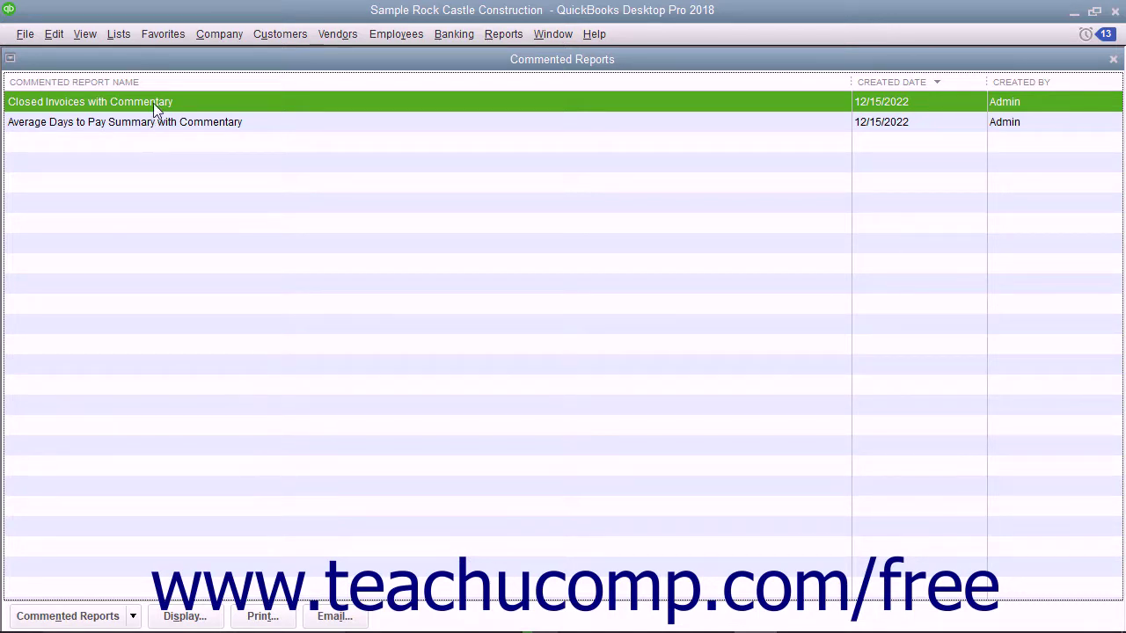
# Rename the Closed Invoices commented report as "Closed Invoices with Commentary2".
pyautogui.click(51, 618)
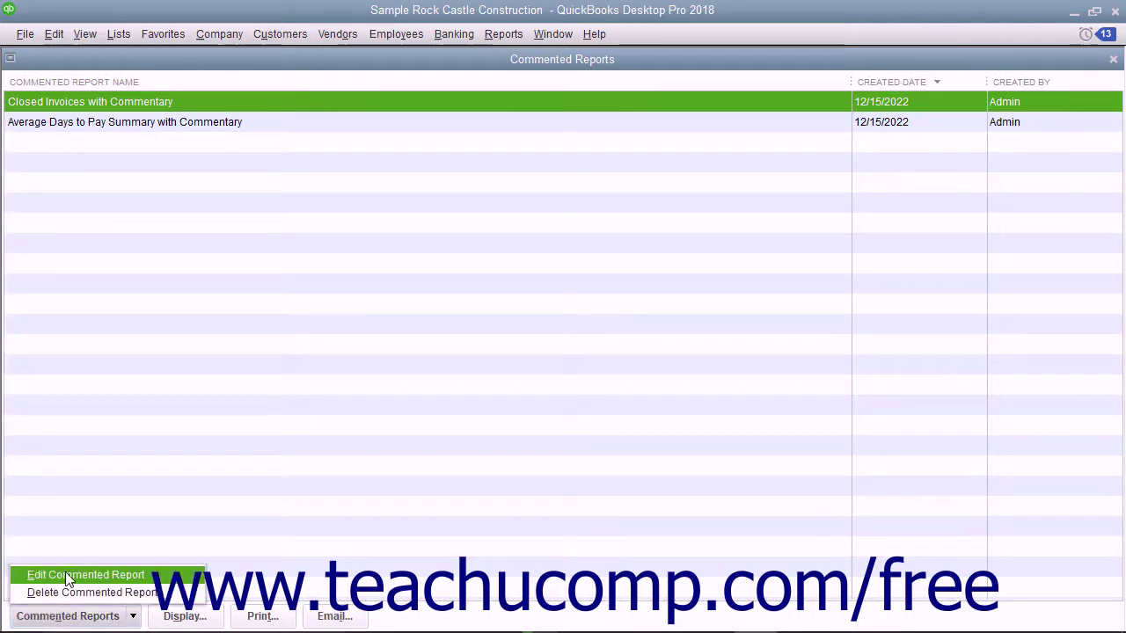
pyautogui.click(65, 574)
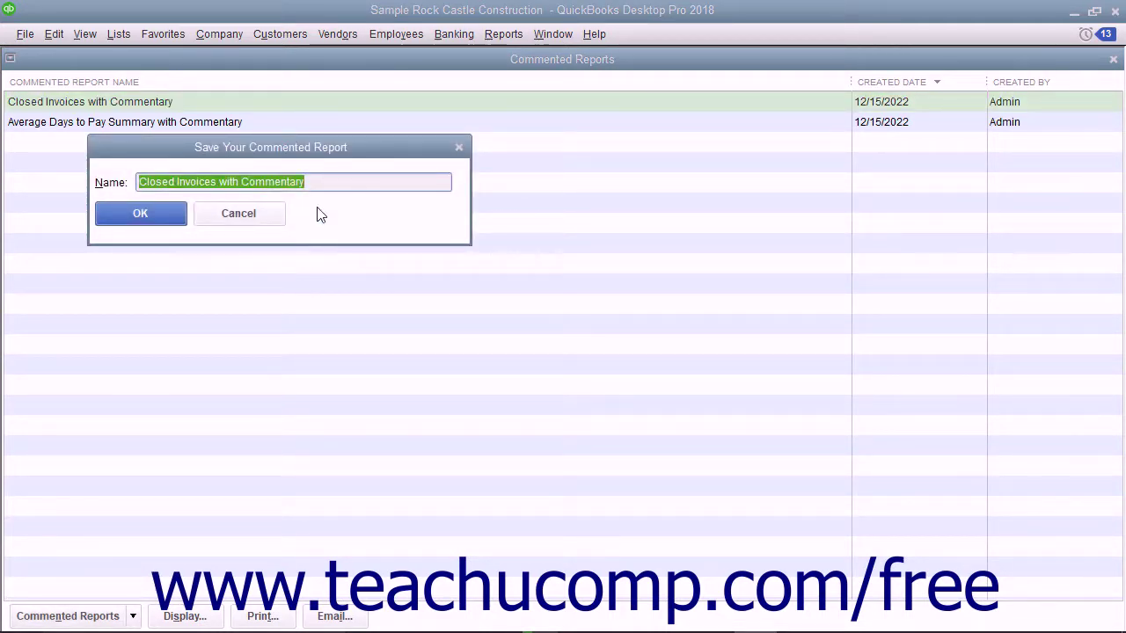
pyautogui.click(321, 182)
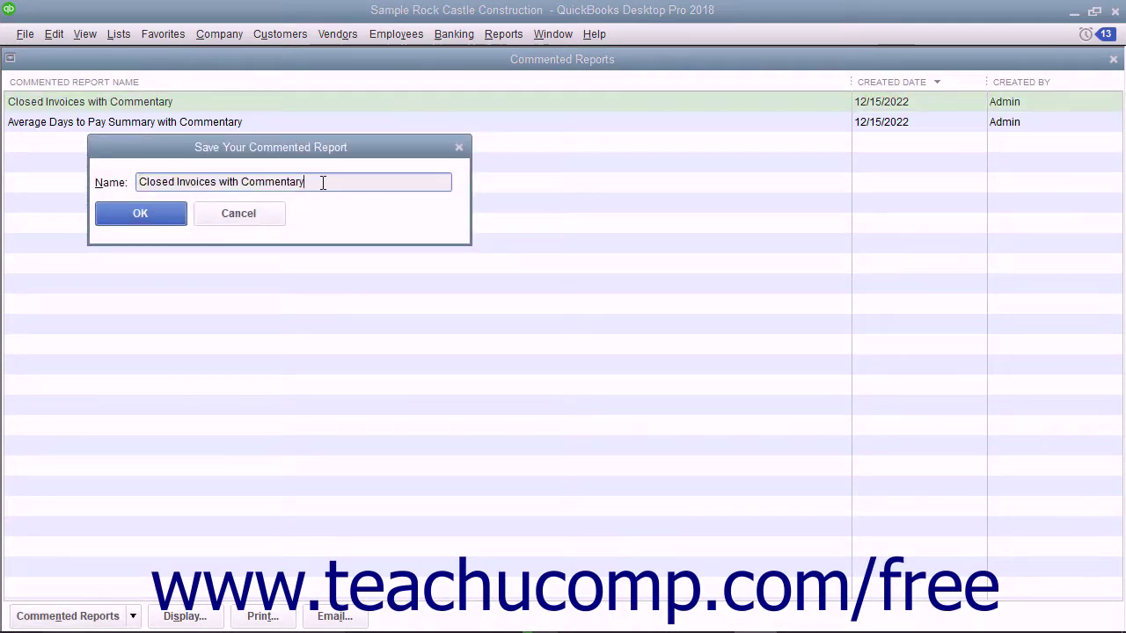
pyautogui.click(152, 213)
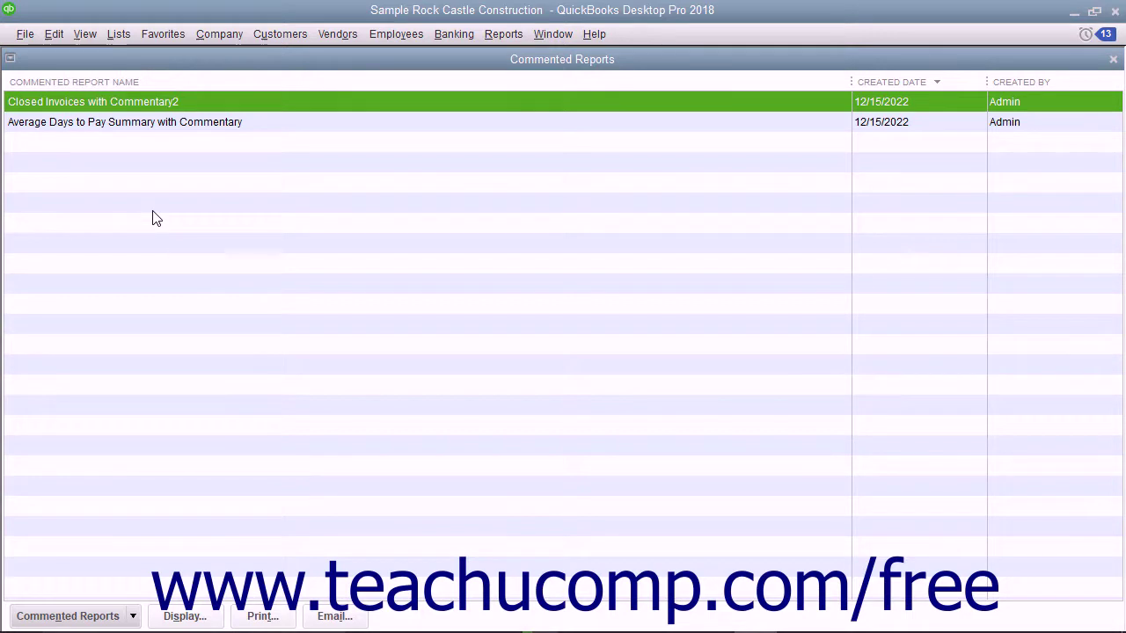
# Delete the "Closed Invoices with Commentary2" commented report and close the commented reports list.
pyautogui.click(159, 103)
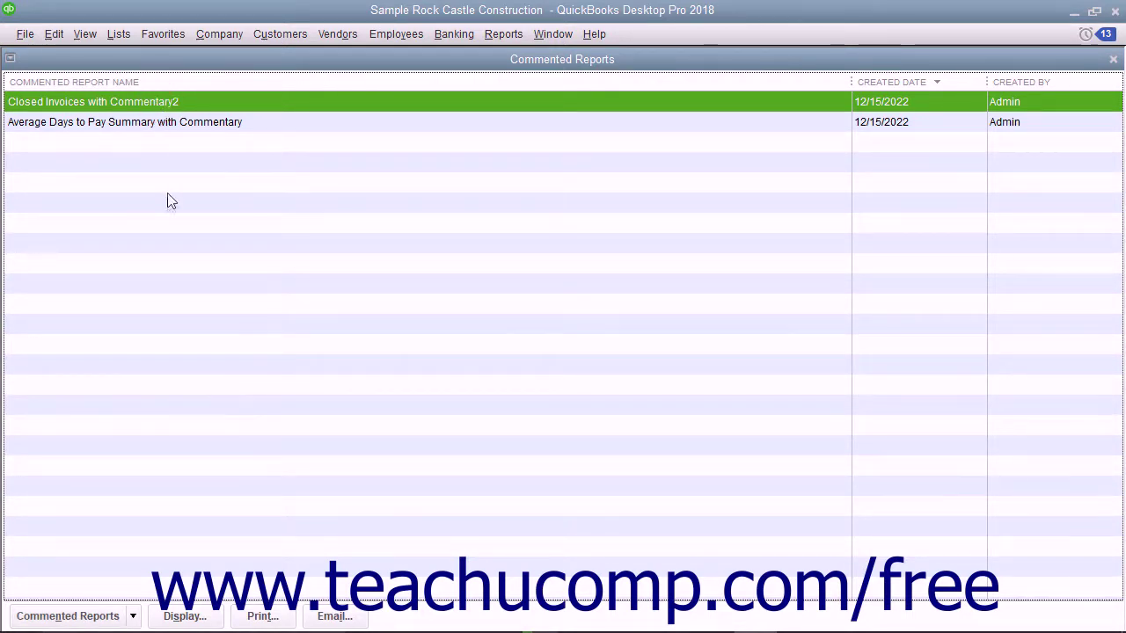
pyautogui.click(81, 618)
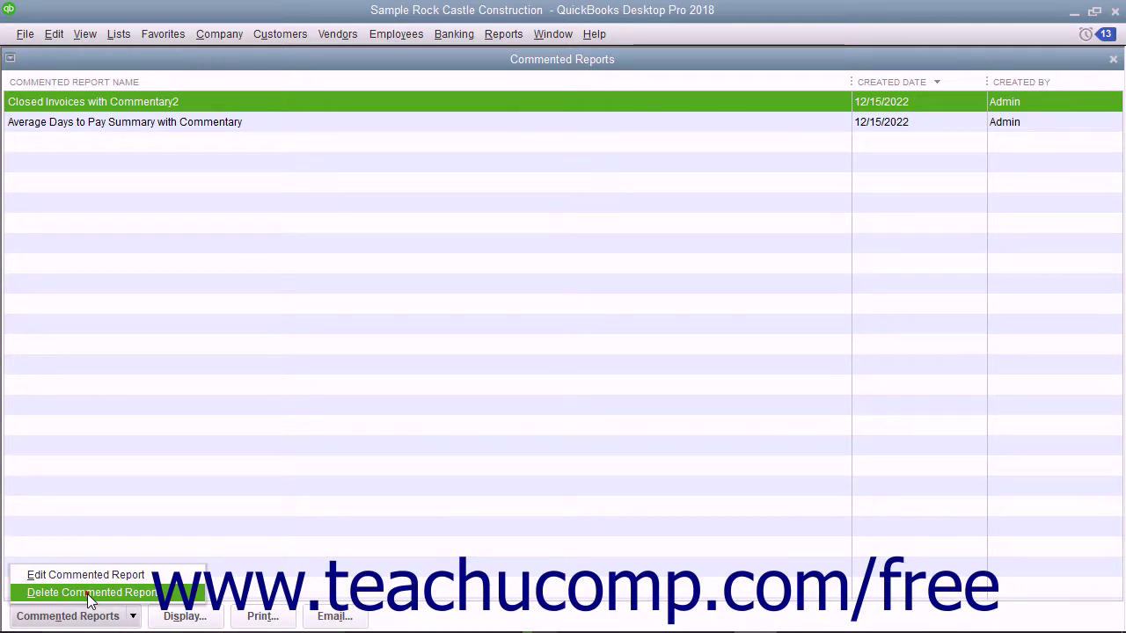
pyautogui.click(90, 593)
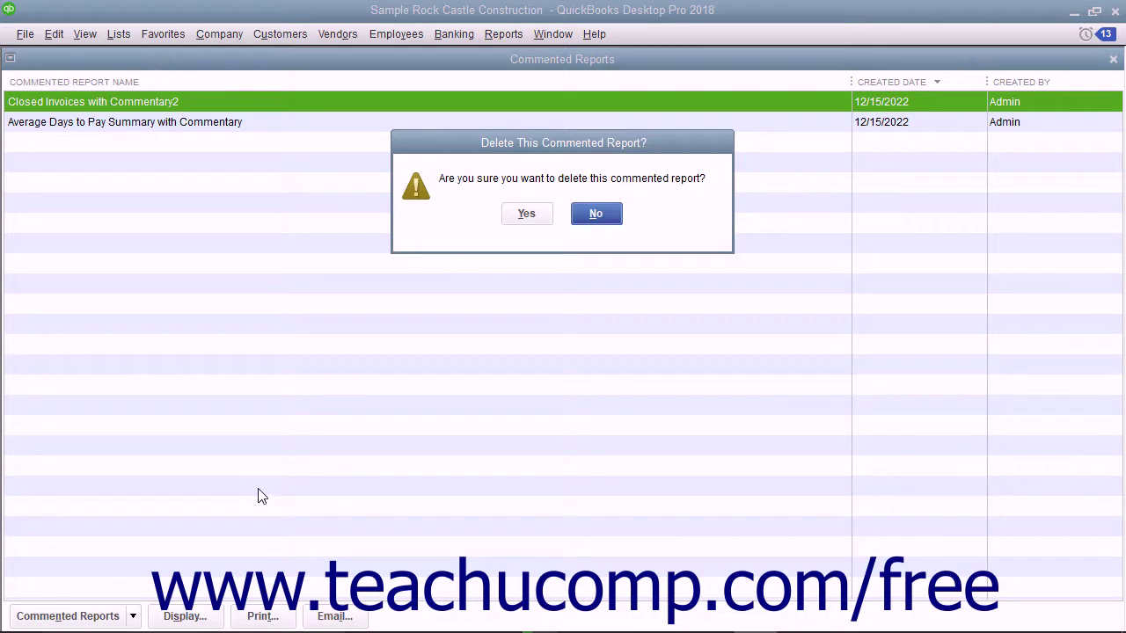
pyautogui.click(537, 218)
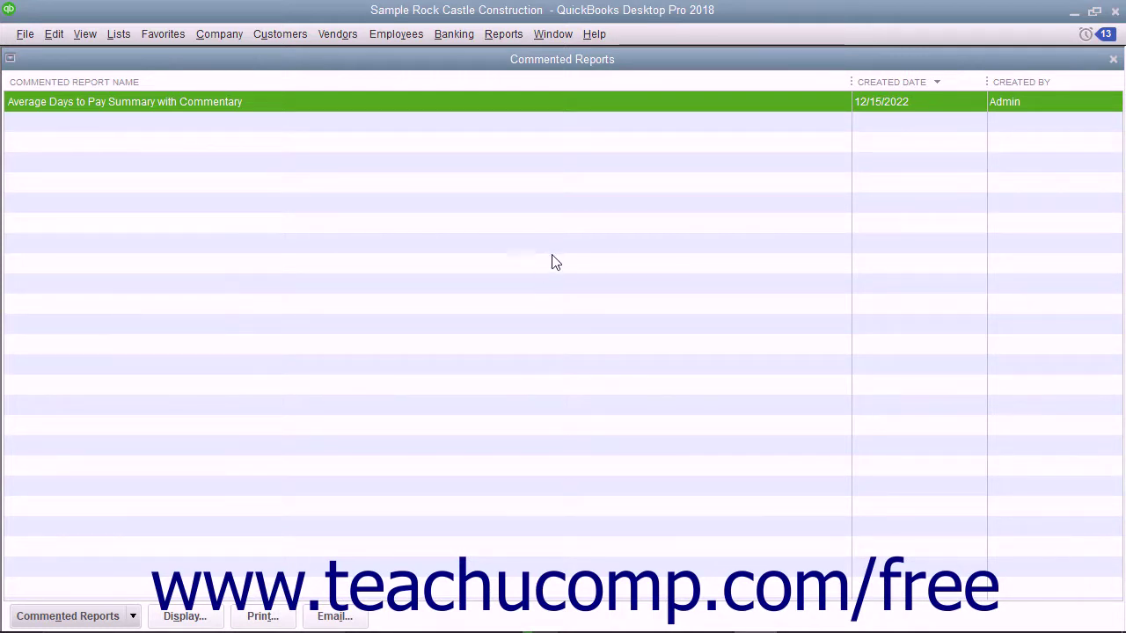
pyautogui.click(1113, 62)
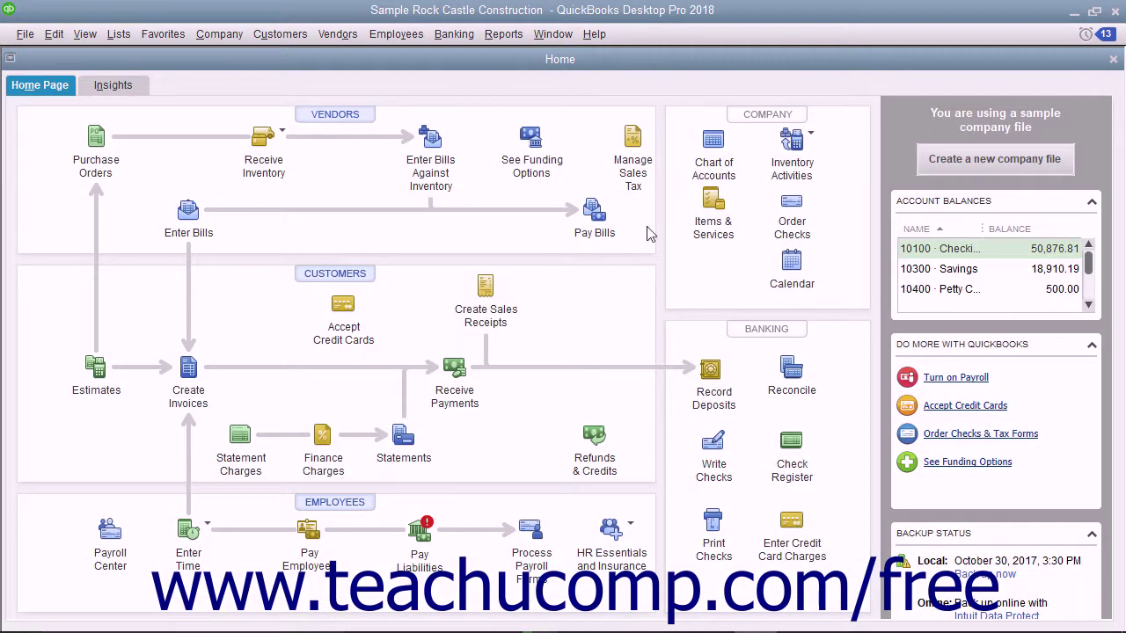